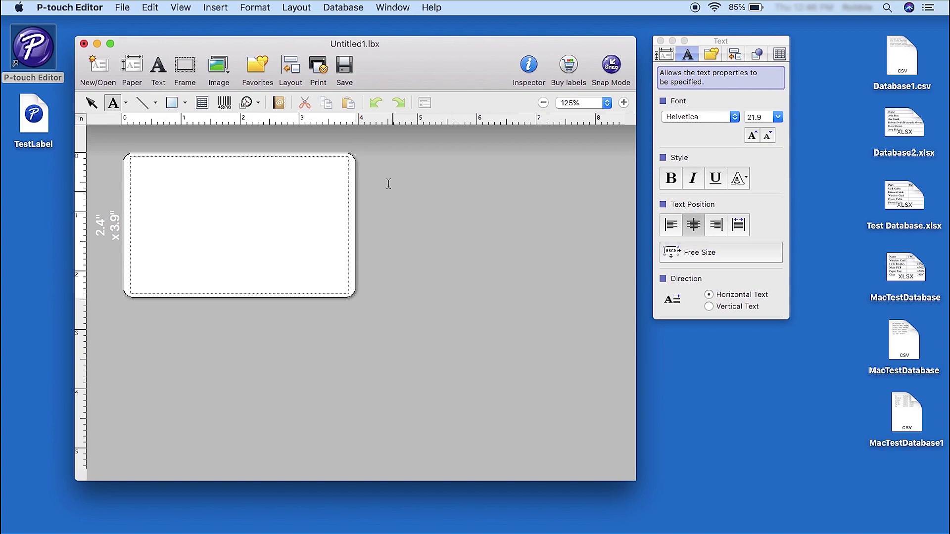
Connect MacTestDatabase1.csv as the label's database, using its header row as field names
{"action": "left_click", "coordinate": [135, 9]}
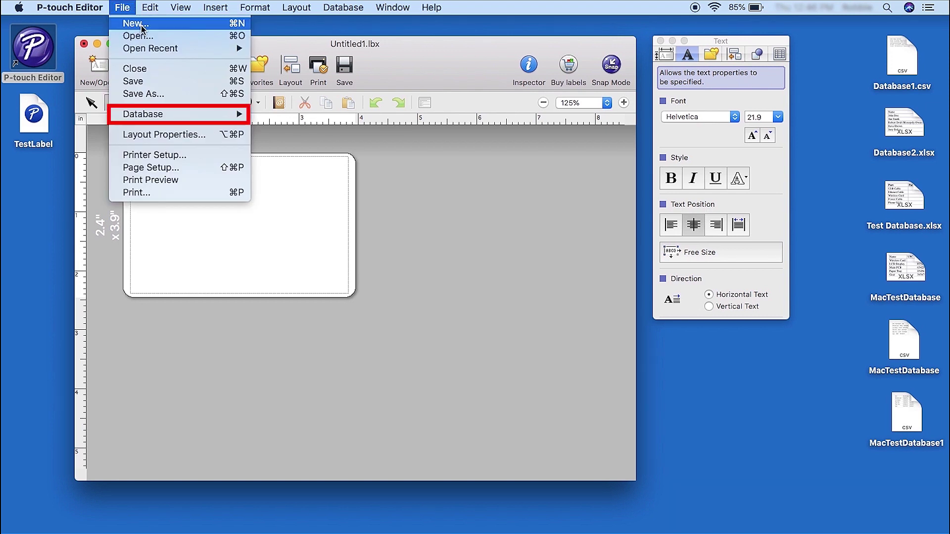
{"action": "mouse_move", "coordinate": [197, 119]}
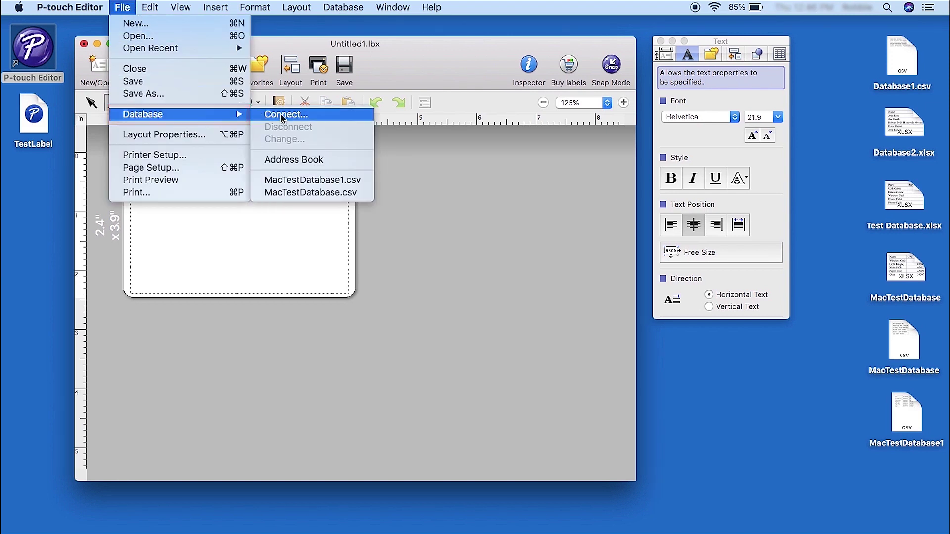
{"action": "left_click", "coordinate": [333, 115]}
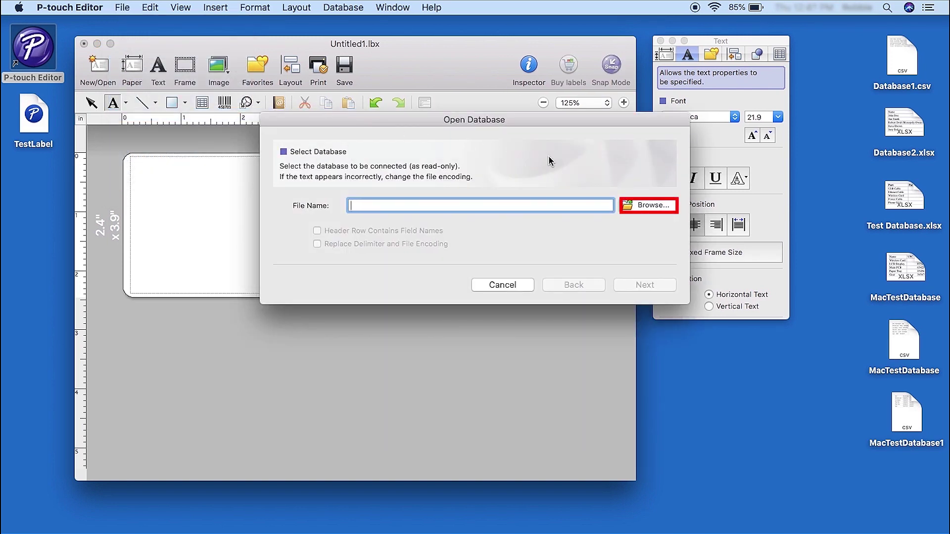
{"action": "left_click", "coordinate": [665, 212]}
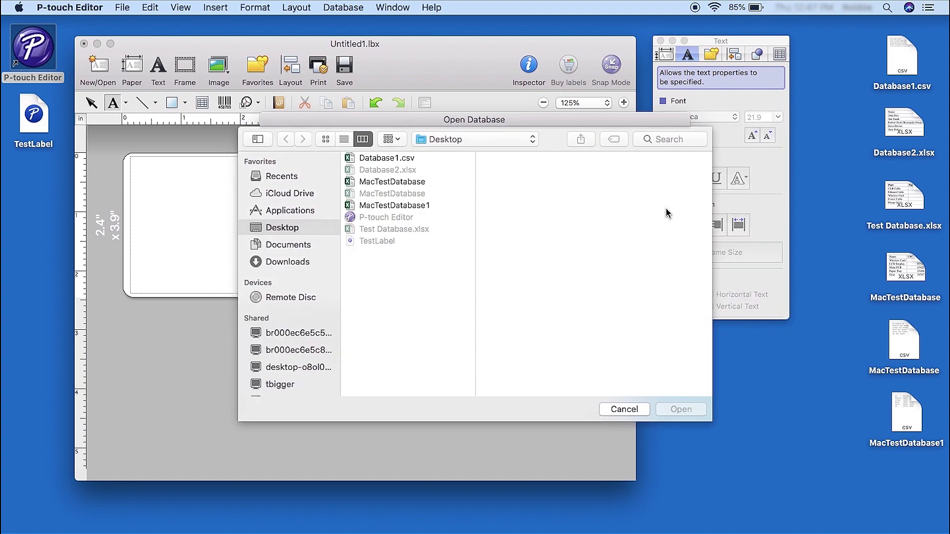
{"action": "left_click", "coordinate": [467, 206]}
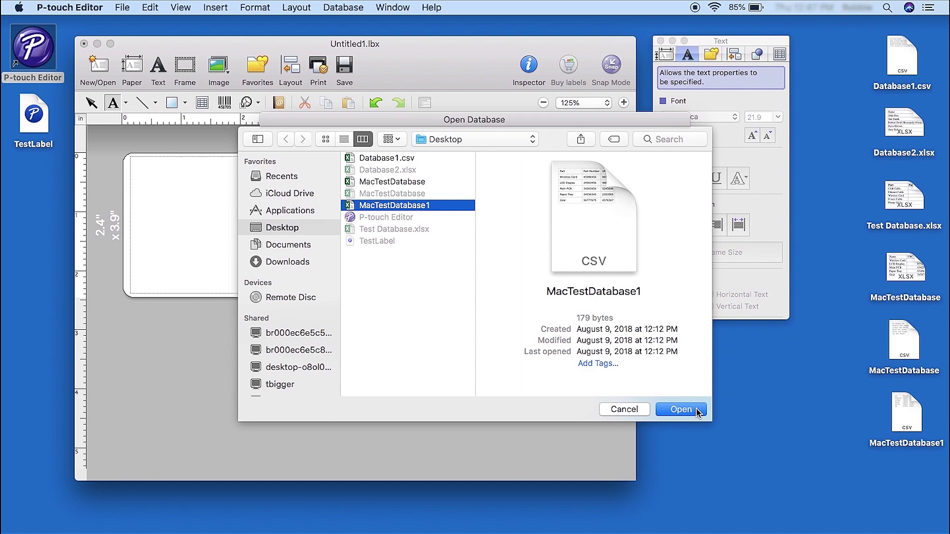
{"action": "left_click", "coordinate": [681, 409]}
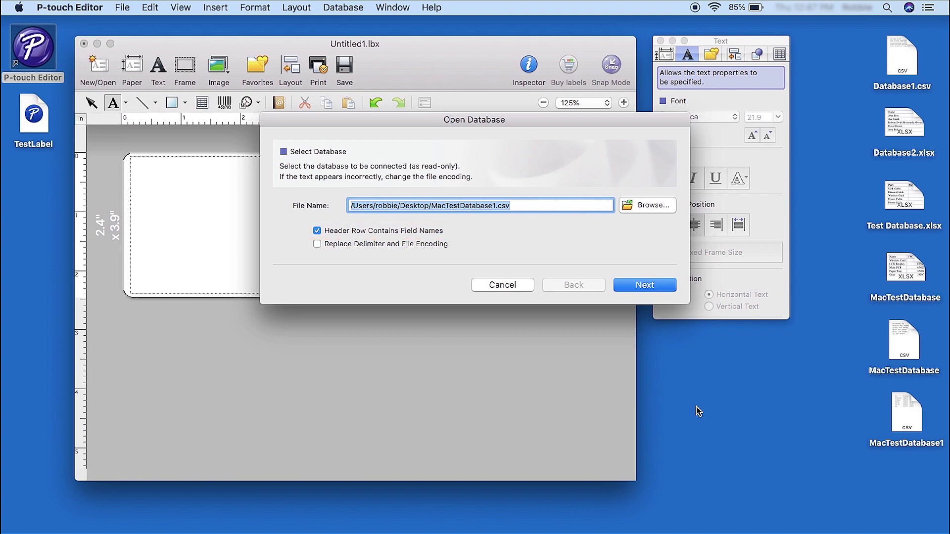
{"action": "left_click", "coordinate": [672, 291]}
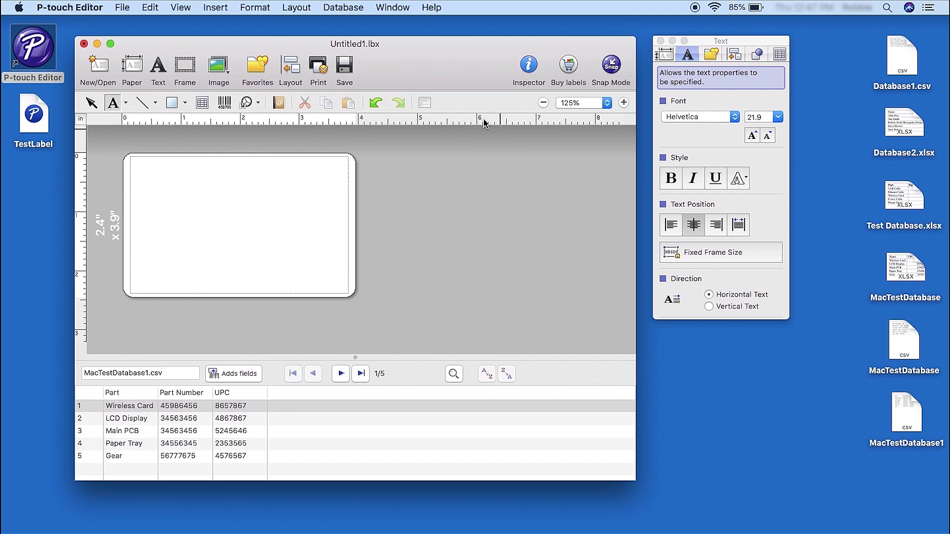
Merge the Part and Part Number fields onto the label as text objects
{"action": "left_click", "coordinate": [362, 11]}
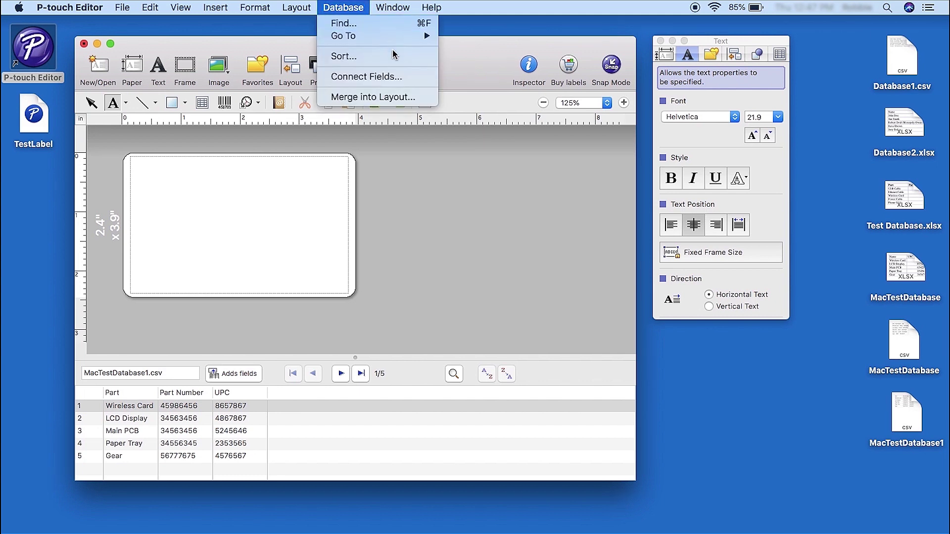
{"action": "left_click", "coordinate": [424, 99]}
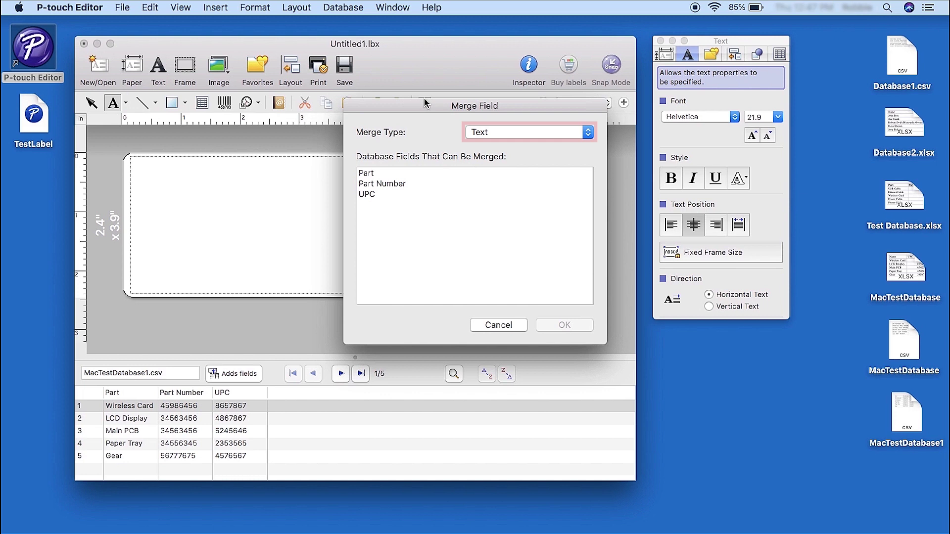
{"action": "left_click", "coordinate": [398, 173]}
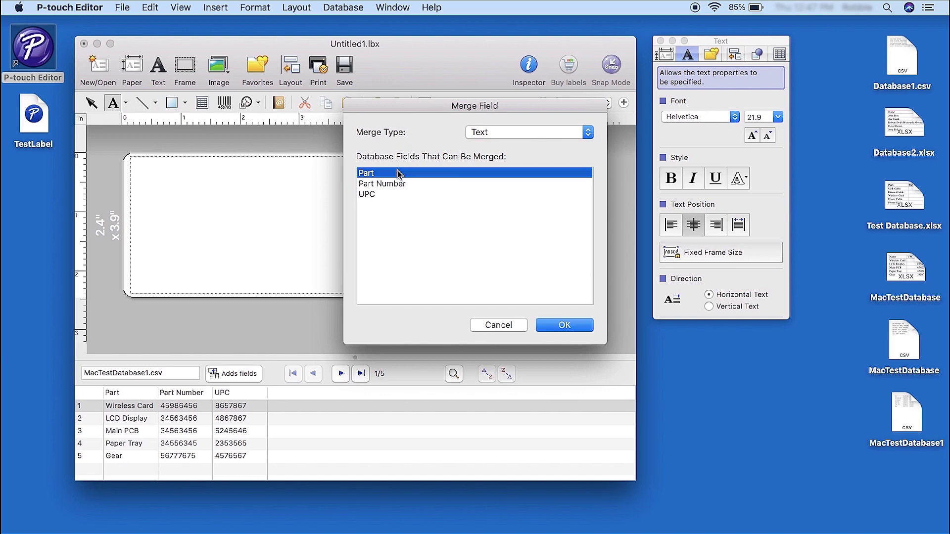
{"action": "left_click", "coordinate": [421, 187], "text": "shift"}
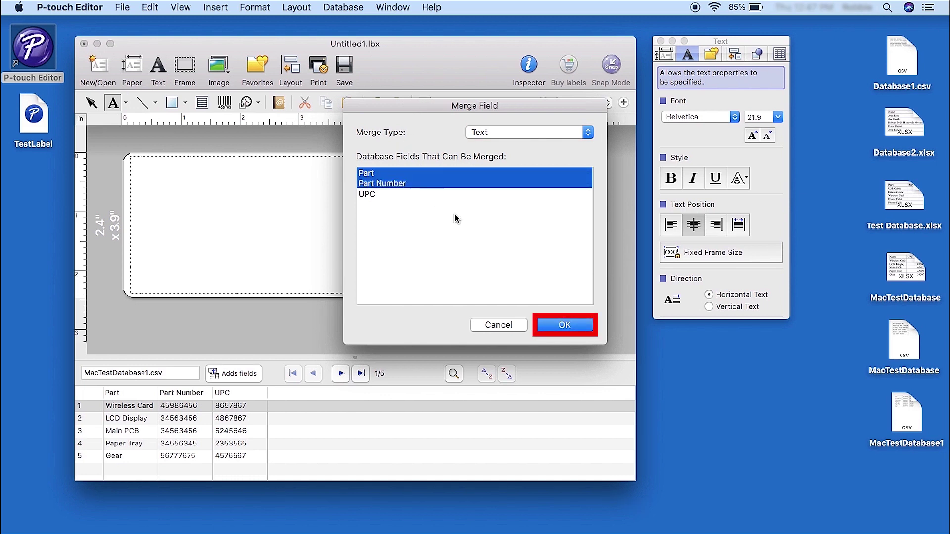
{"action": "left_click", "coordinate": [565, 325]}
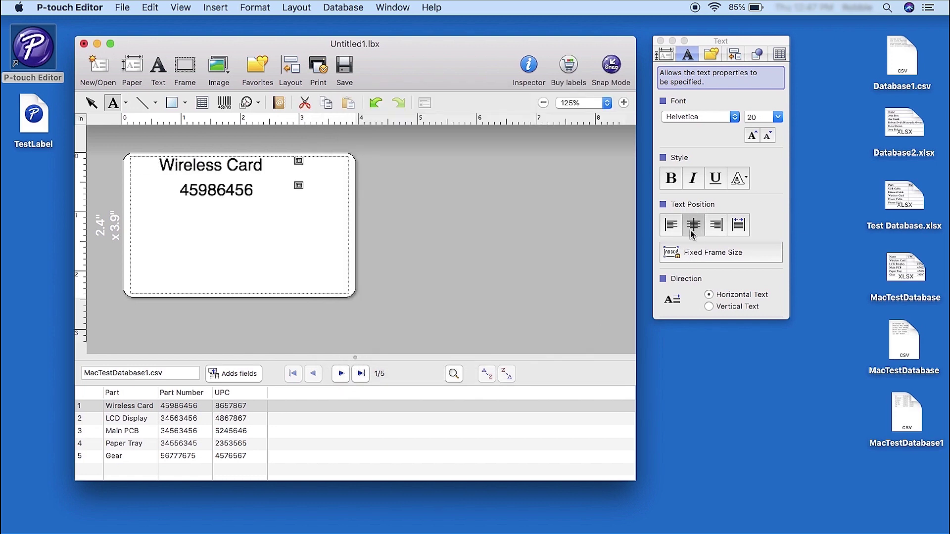
Merge the UPC field onto the label with Merge Type set to Bar Code
{"action": "left_click", "coordinate": [364, 9]}
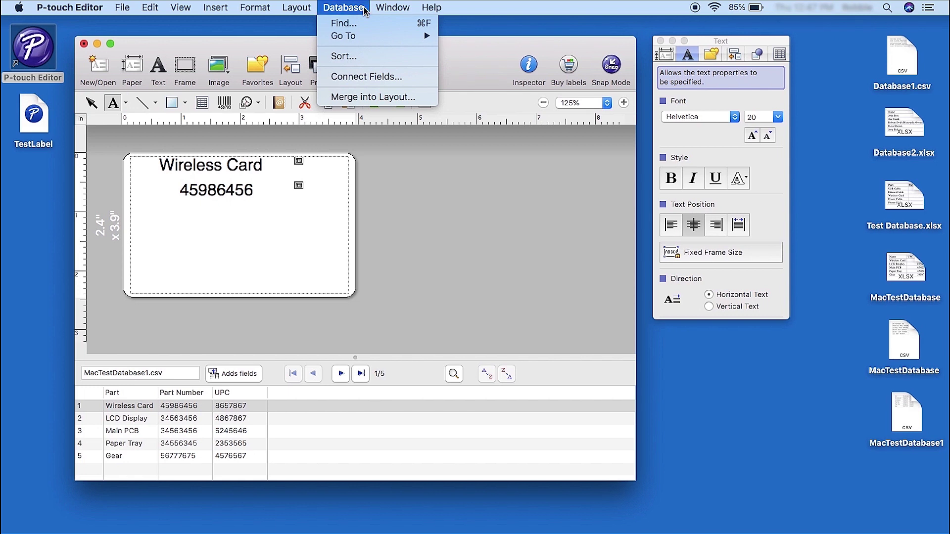
{"action": "left_click", "coordinate": [422, 98]}
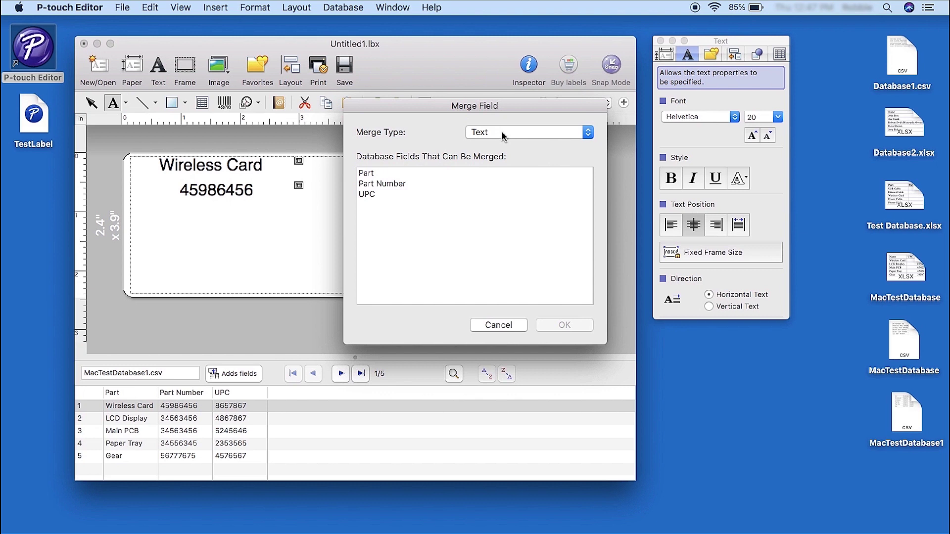
{"action": "left_click", "coordinate": [502, 134]}
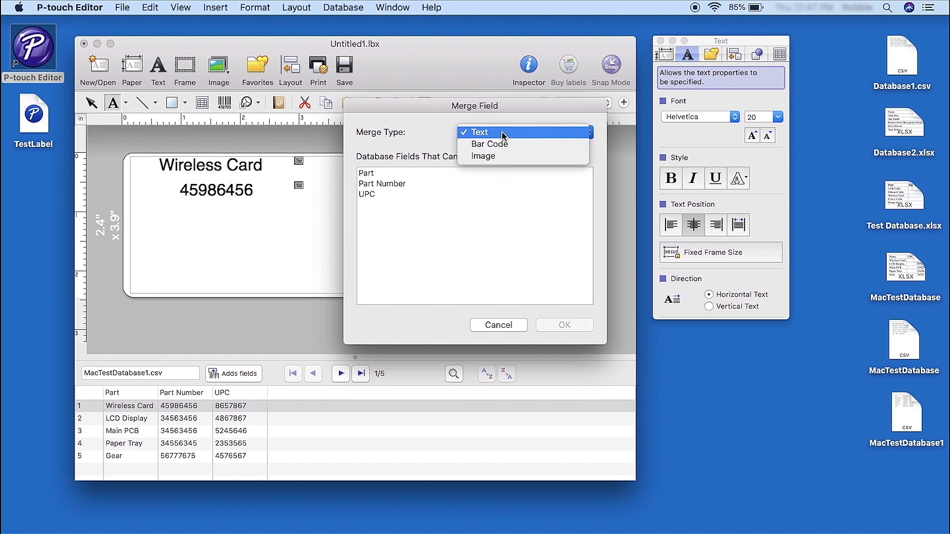
{"action": "left_click", "coordinate": [502, 142]}
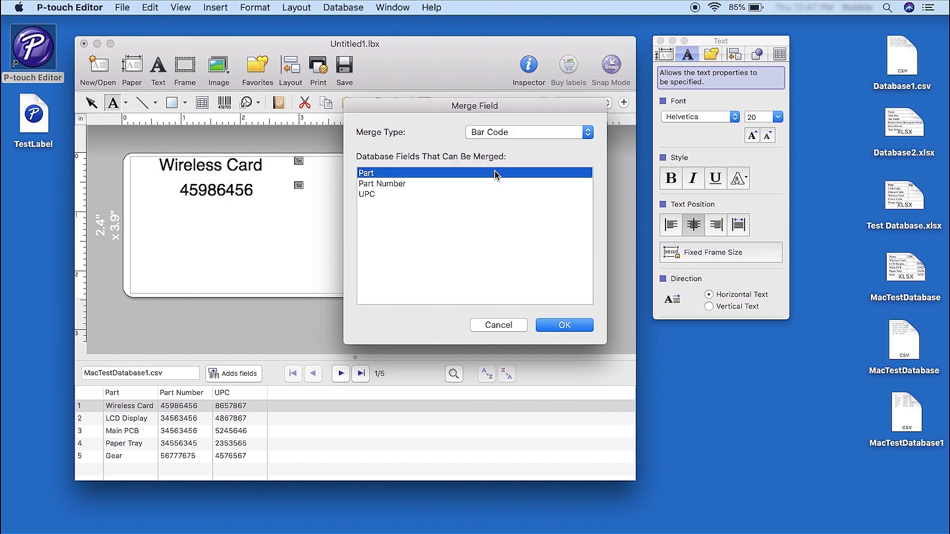
{"action": "left_click", "coordinate": [484, 194]}
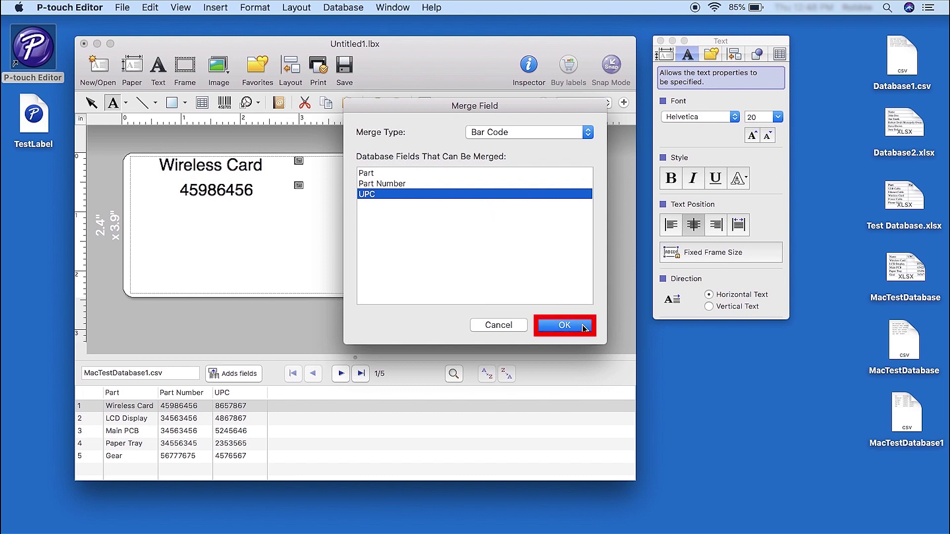
{"action": "left_click", "coordinate": [565, 325]}
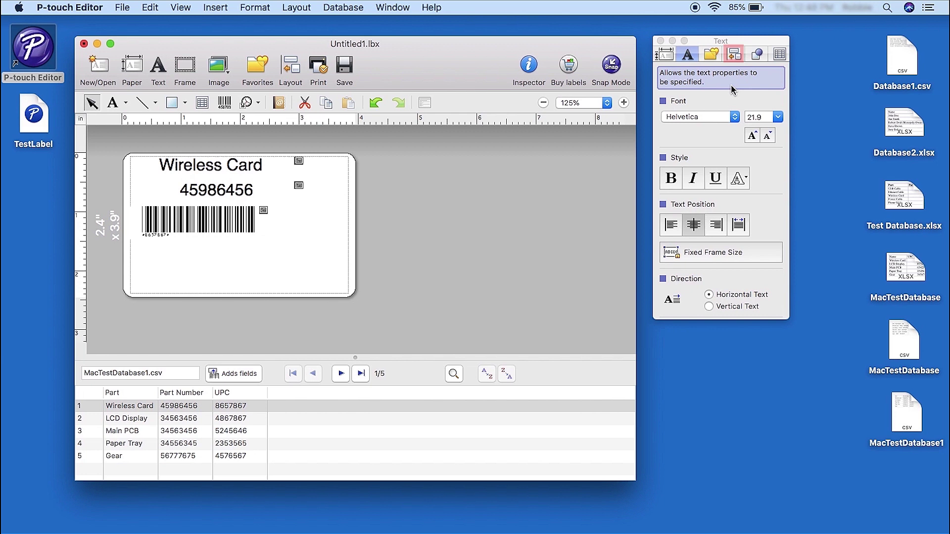
Centre the part name, part number and barcode horizontally on the label
{"action": "left_click", "coordinate": [735, 56]}
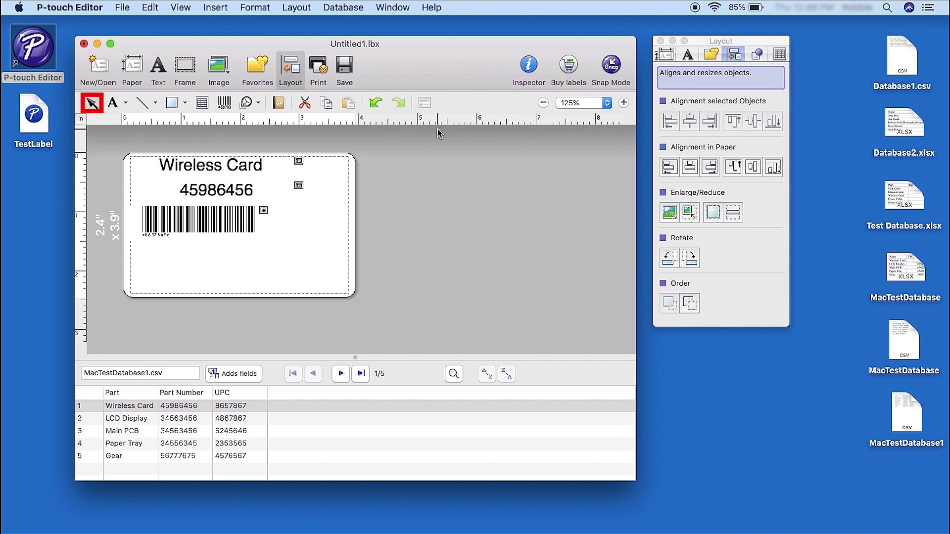
{"action": "left_click", "coordinate": [290, 174]}
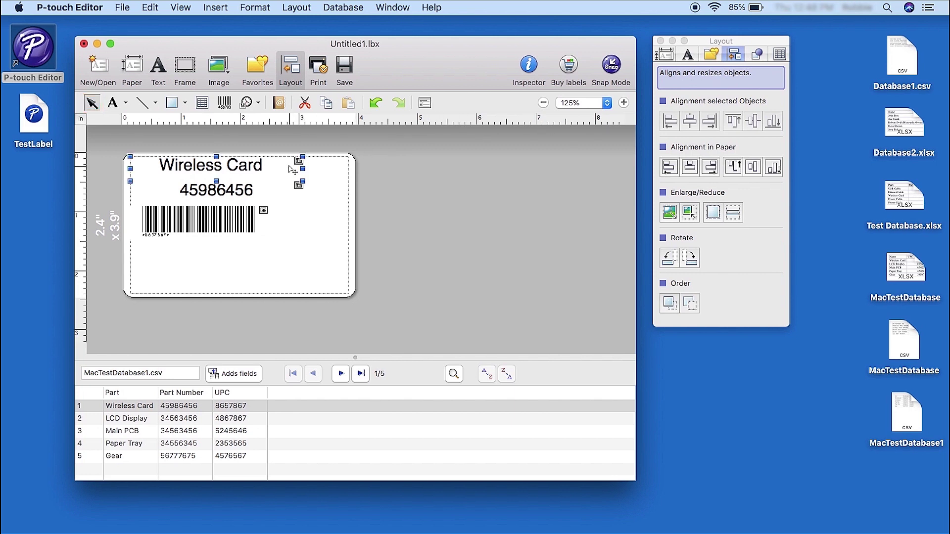
{"action": "left_click", "coordinate": [278, 196], "text": "shift"}
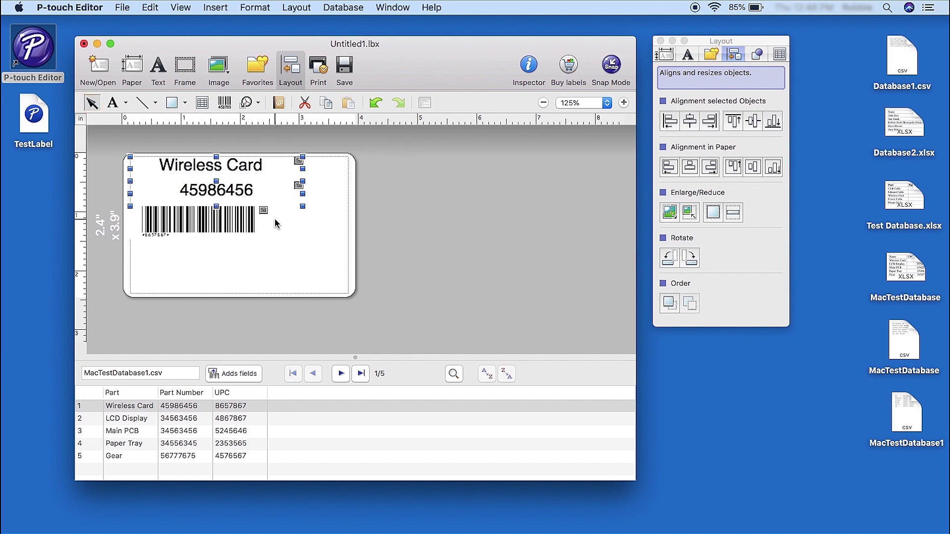
{"action": "left_click", "coordinate": [253, 225], "text": "shift"}
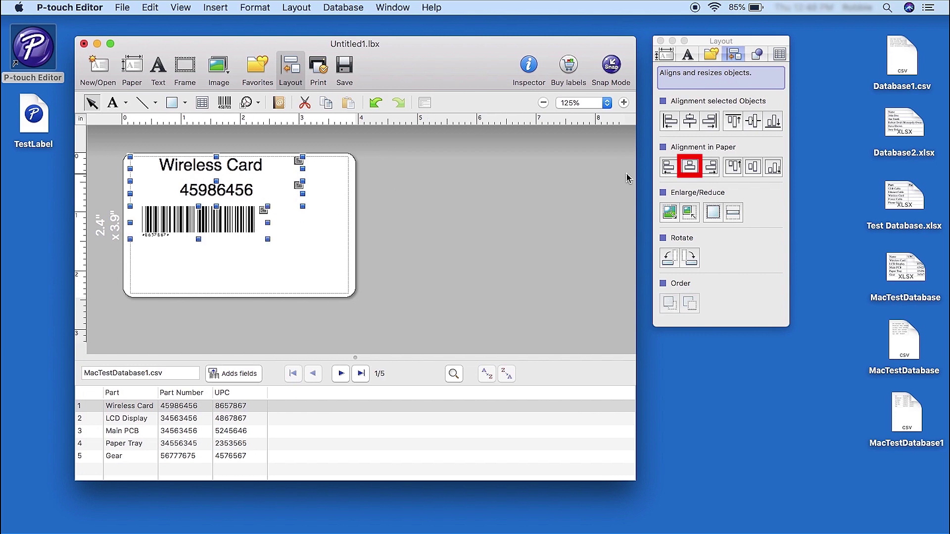
{"action": "left_click", "coordinate": [692, 172]}
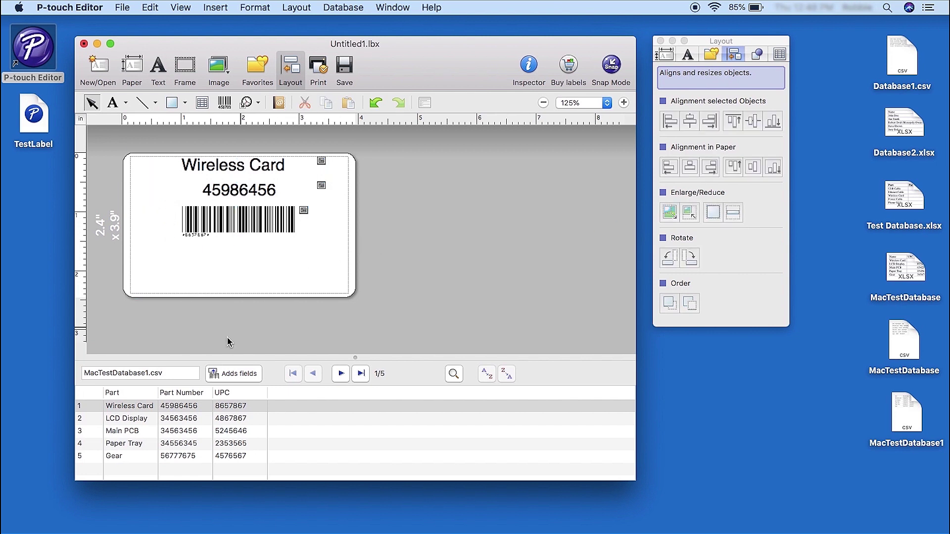
Step the label preview through the LCD Display, Main PCB and Paper Tray records
{"action": "left_click", "coordinate": [99, 420]}
{"action": "left_click", "coordinate": [99, 431]}
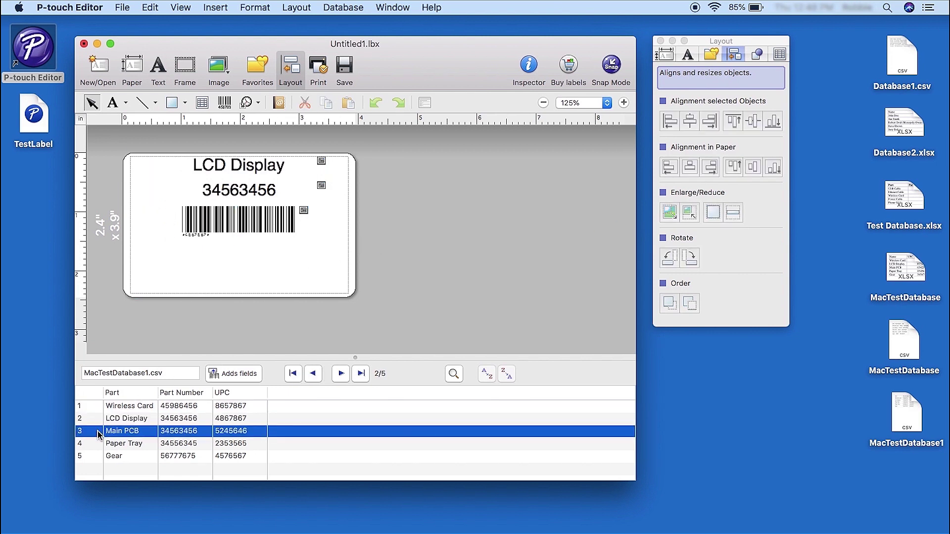
{"action": "left_click", "coordinate": [99, 443]}
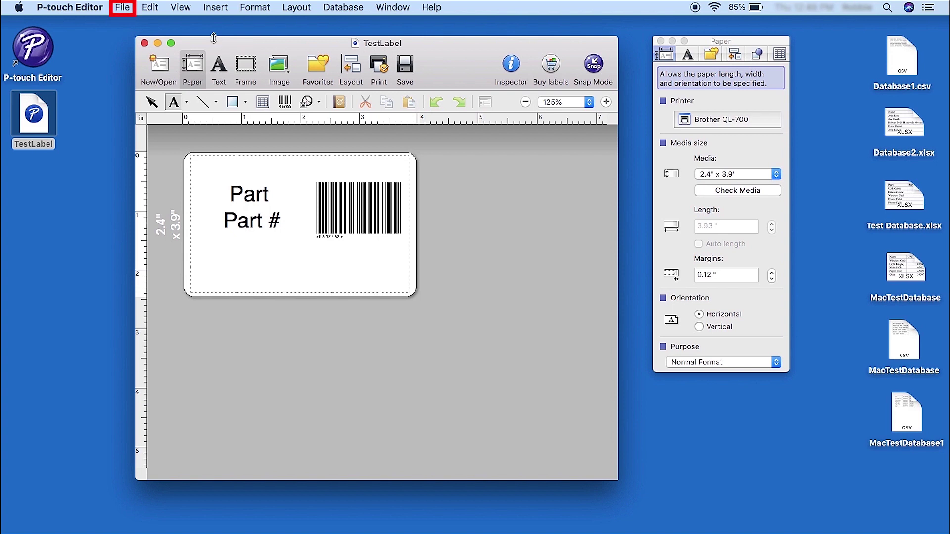
Connect the TestLabel layout to MacTestDatabase1.csv and proceed to the field-mapping step
{"action": "left_click", "coordinate": [135, 10]}
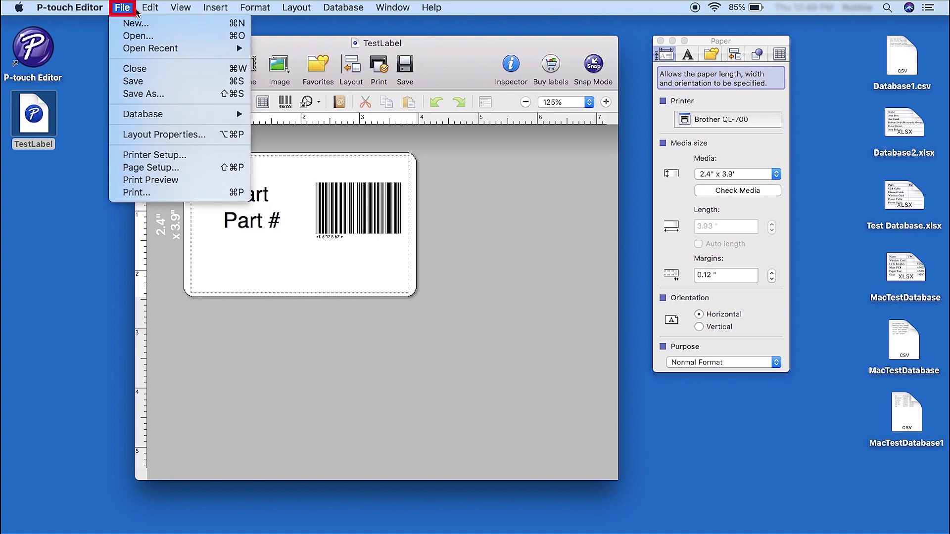
{"action": "mouse_move", "coordinate": [184, 115]}
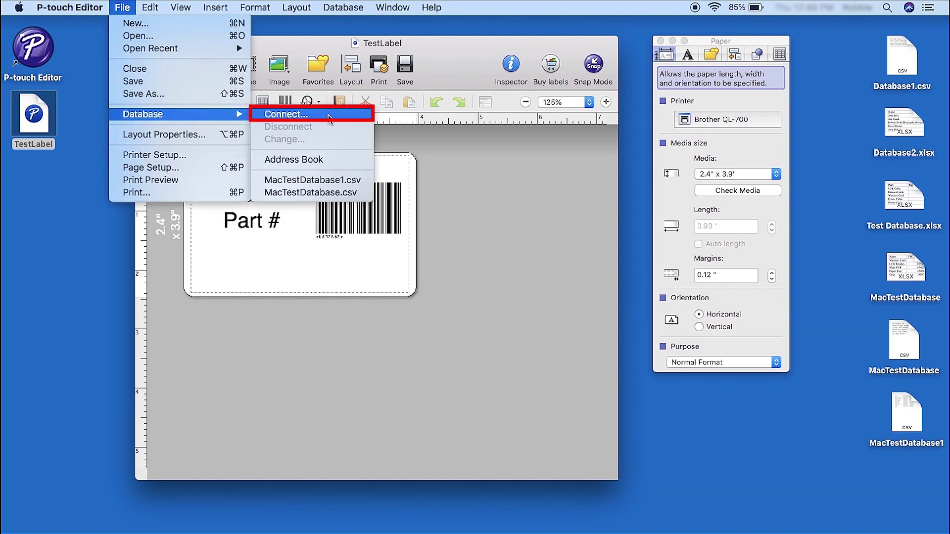
{"action": "left_click", "coordinate": [287, 114]}
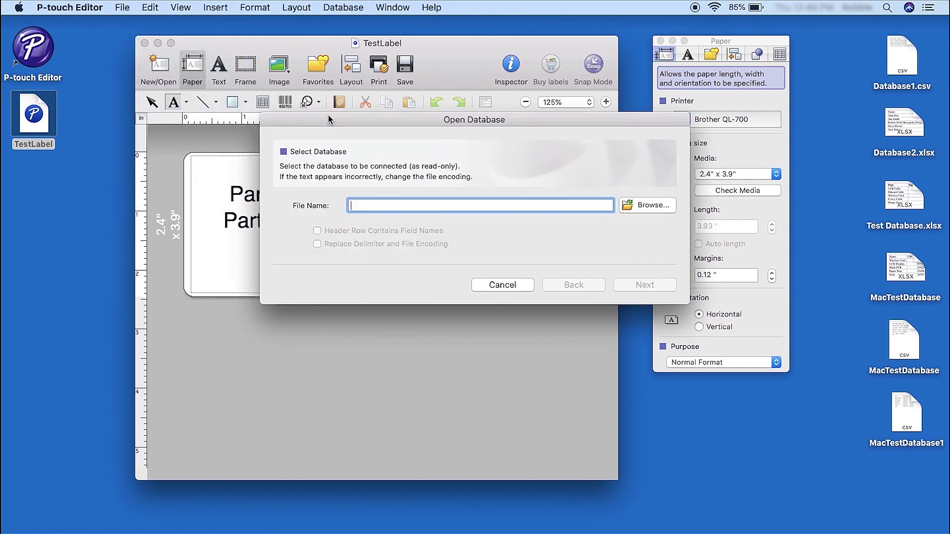
{"action": "left_click", "coordinate": [669, 210]}
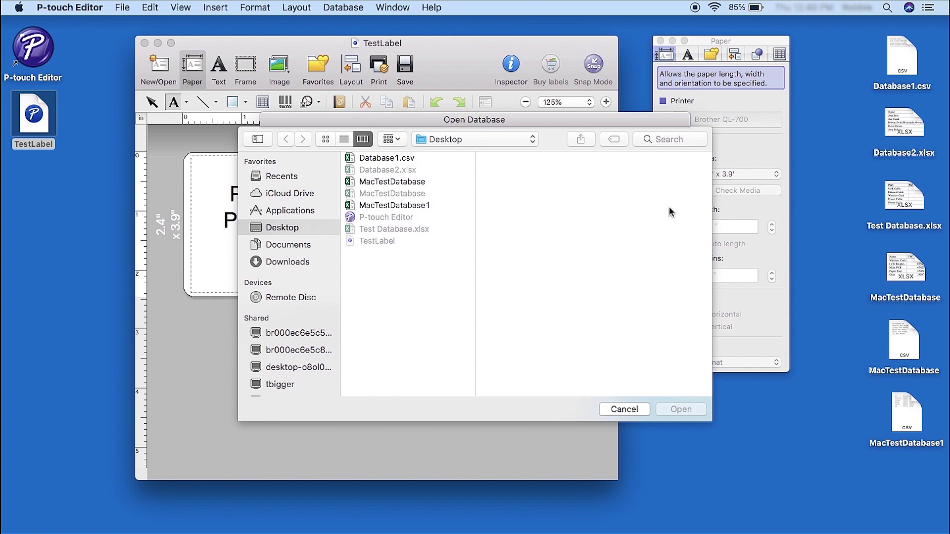
{"action": "left_click", "coordinate": [471, 206]}
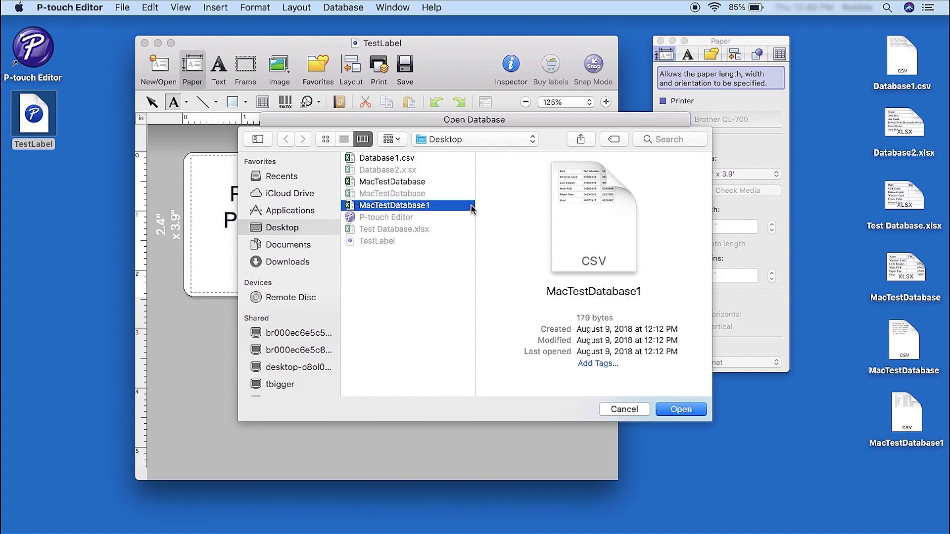
{"action": "left_click", "coordinate": [701, 414]}
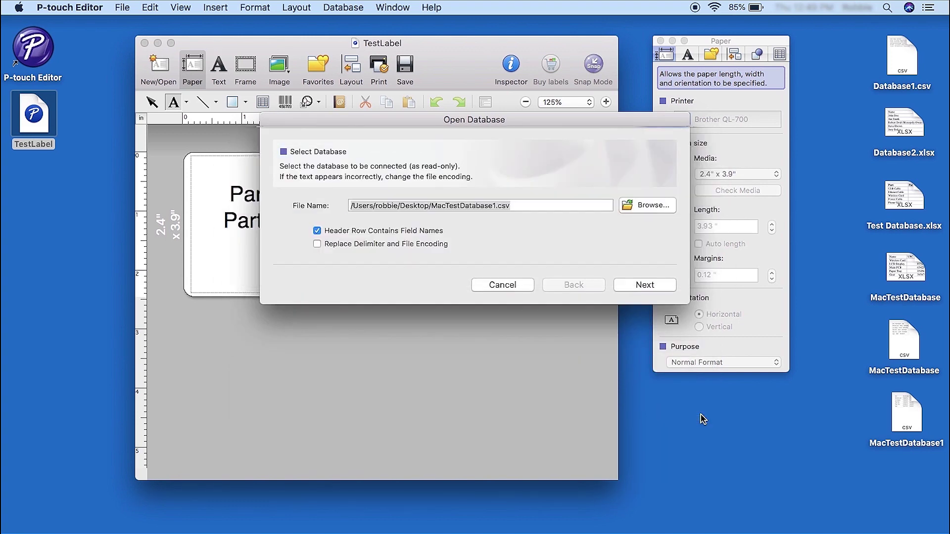
{"action": "left_click", "coordinate": [676, 291]}
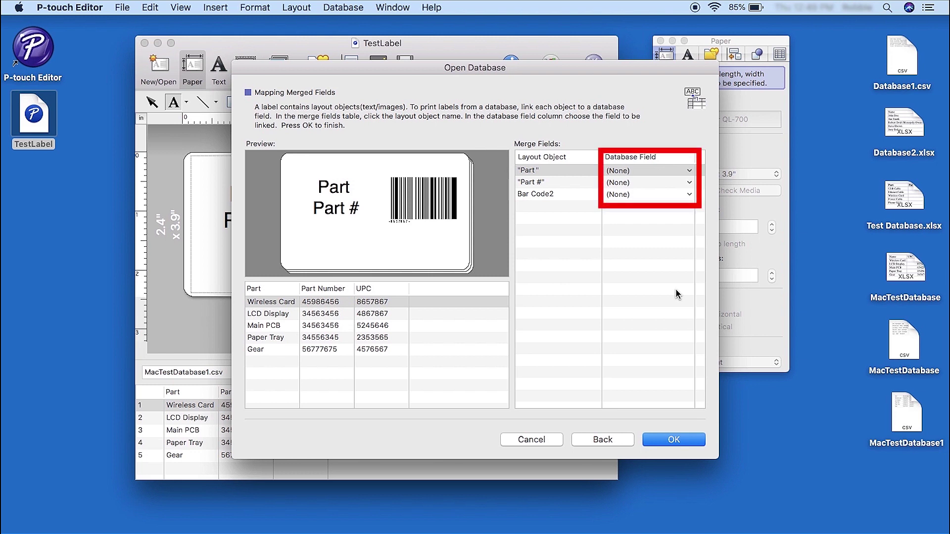
Map Part to Part, Part # to Part Number and Bar Code2 to UPC, then confirm
{"action": "left_click", "coordinate": [689, 171]}
{"action": "left_click", "coordinate": [685, 194]}
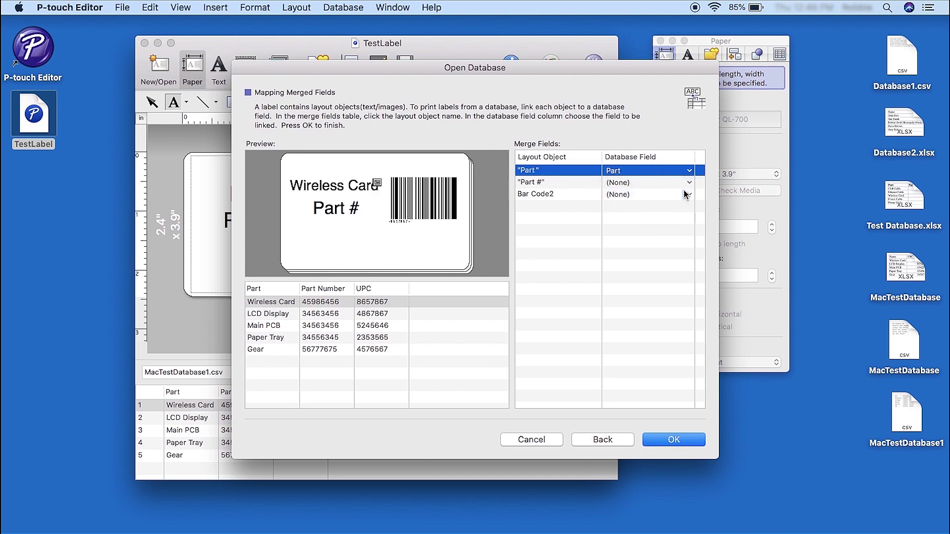
{"action": "left_click", "coordinate": [689, 183]}
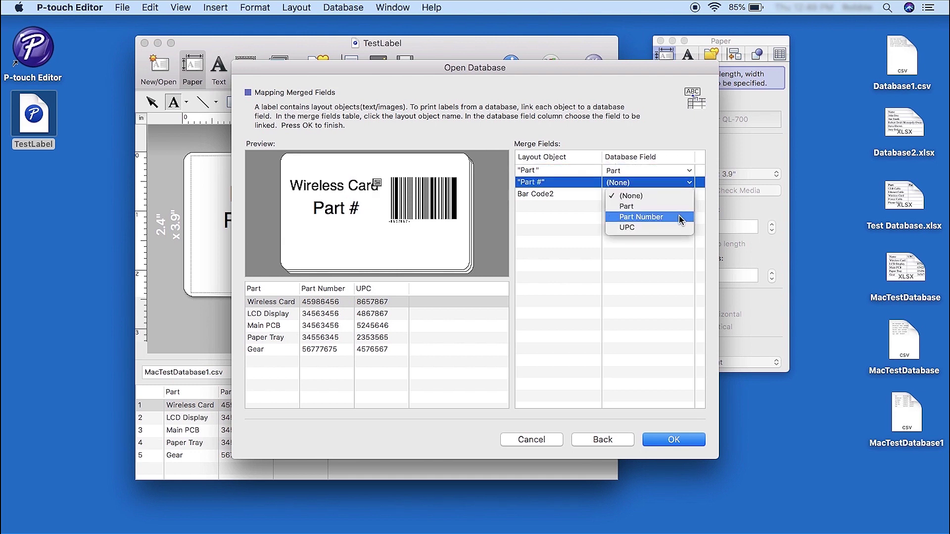
{"action": "left_click", "coordinate": [679, 217]}
{"action": "left_click", "coordinate": [685, 196]}
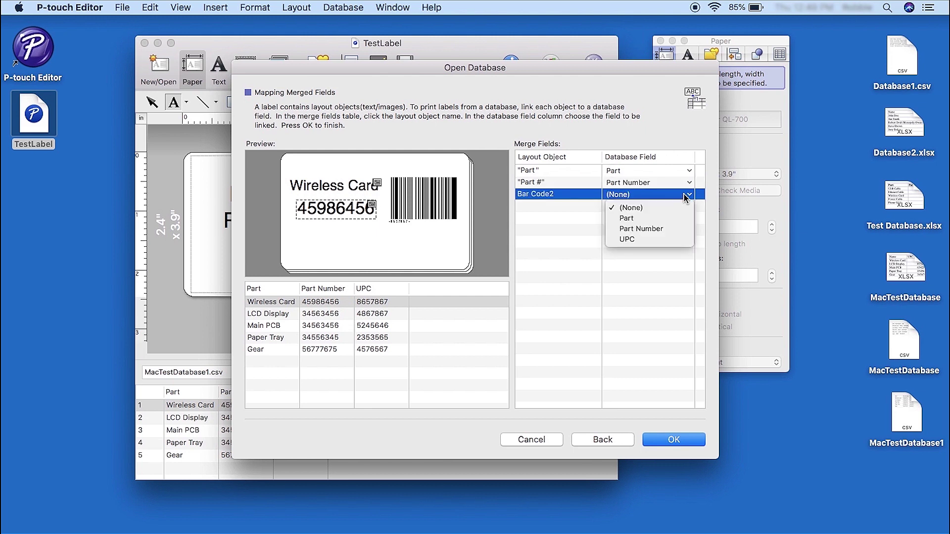
{"action": "left_click", "coordinate": [681, 240]}
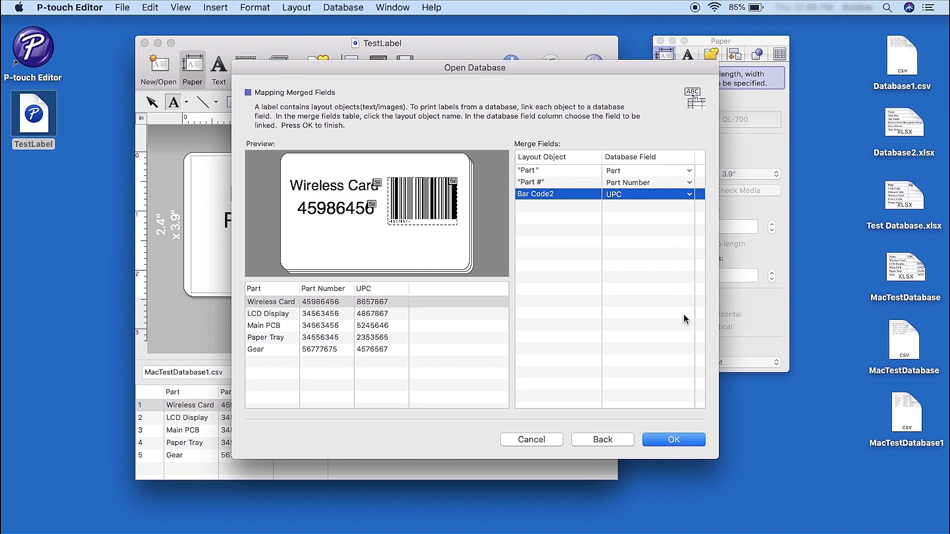
{"action": "left_click", "coordinate": [695, 440]}
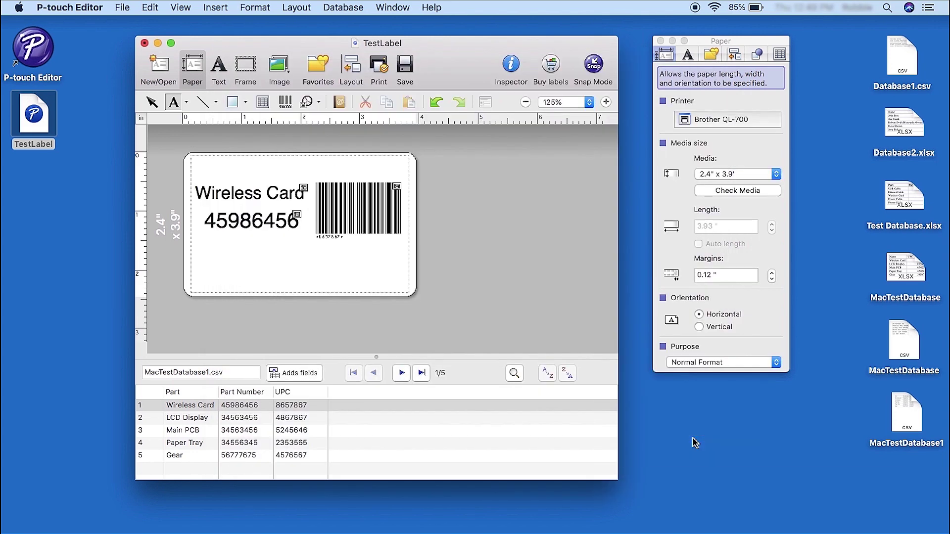
Preview the label for records 2-4: LCD Display, Main PCB, then Paper Tray
{"action": "left_click", "coordinate": [302, 419]}
{"action": "left_click", "coordinate": [300, 431]}
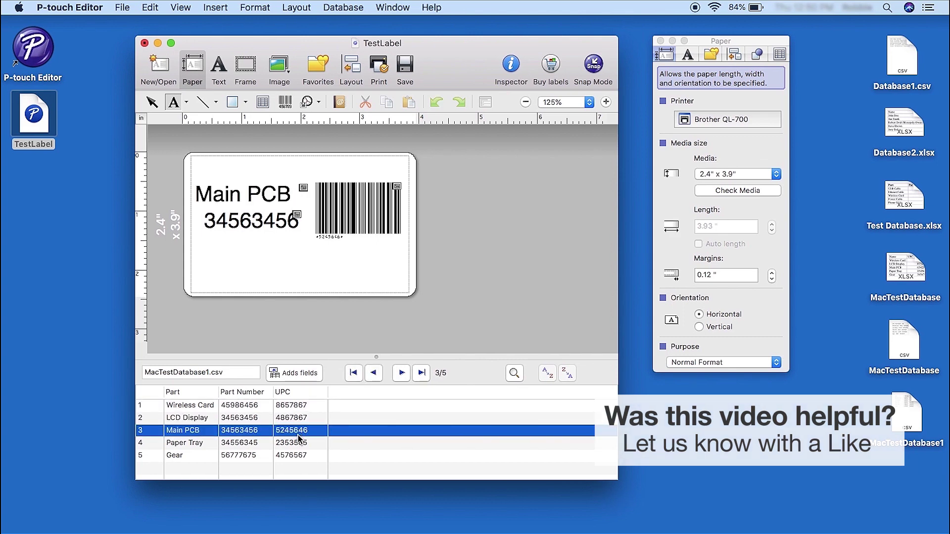
{"action": "left_click", "coordinate": [299, 442]}
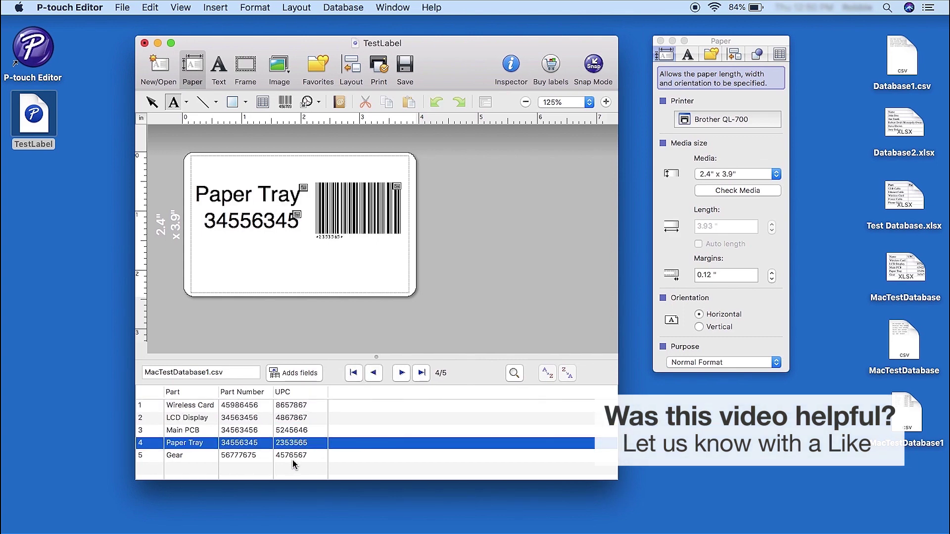